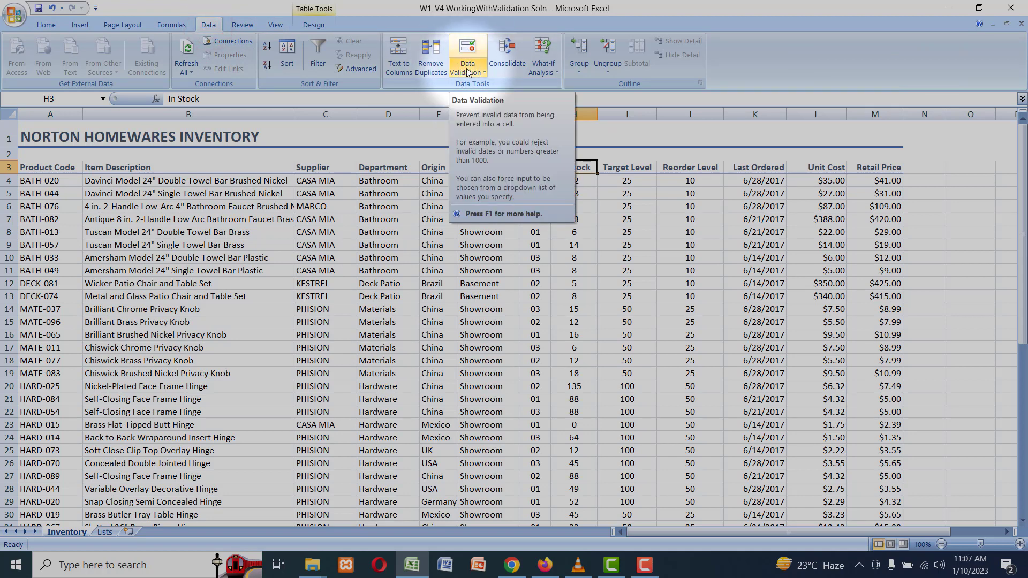
- Start a new conditional formatting rule for all In Stock values, using a formula to determine which cells to format
click(115, 180)
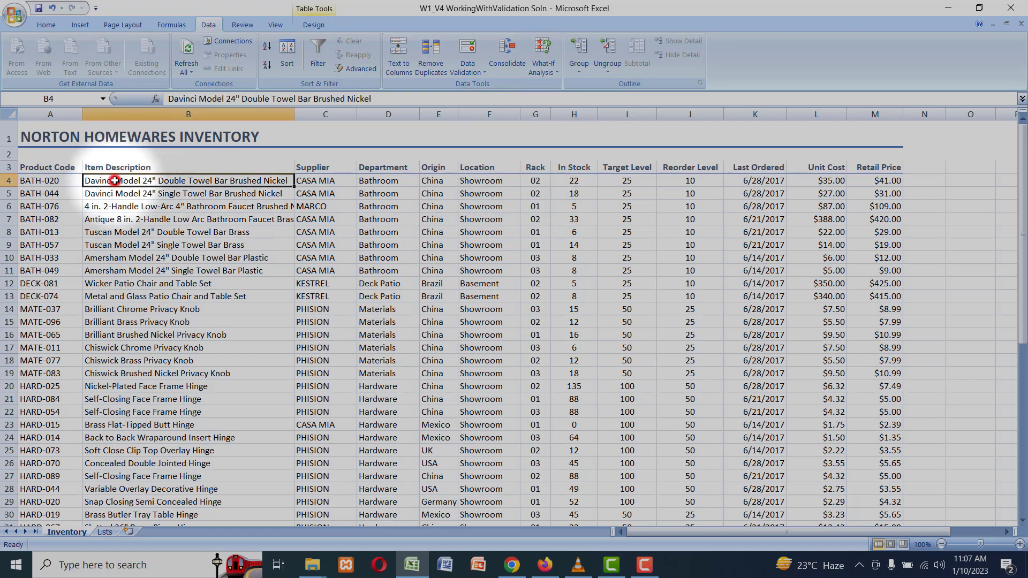
click(47, 24)
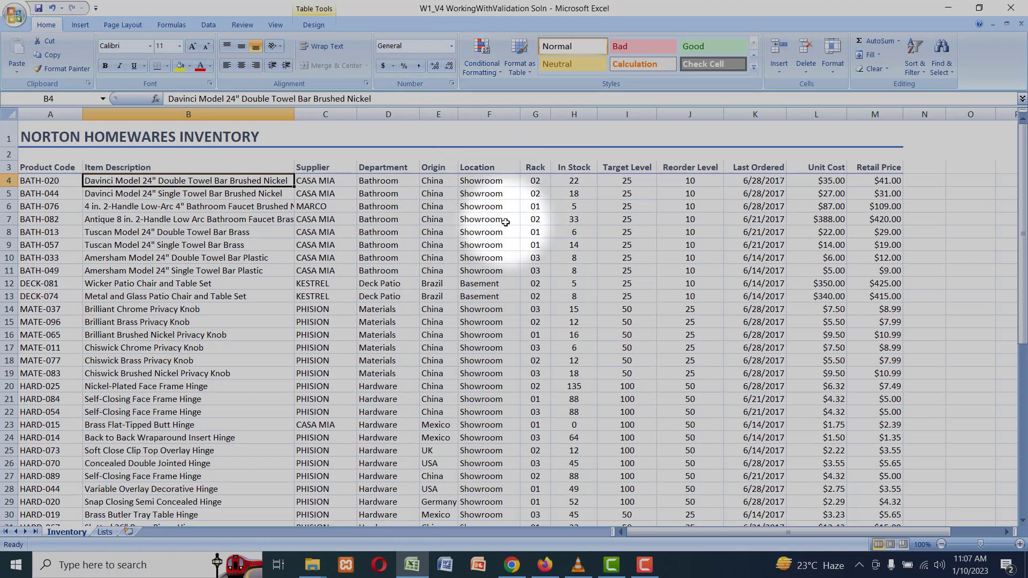
click(582, 210)
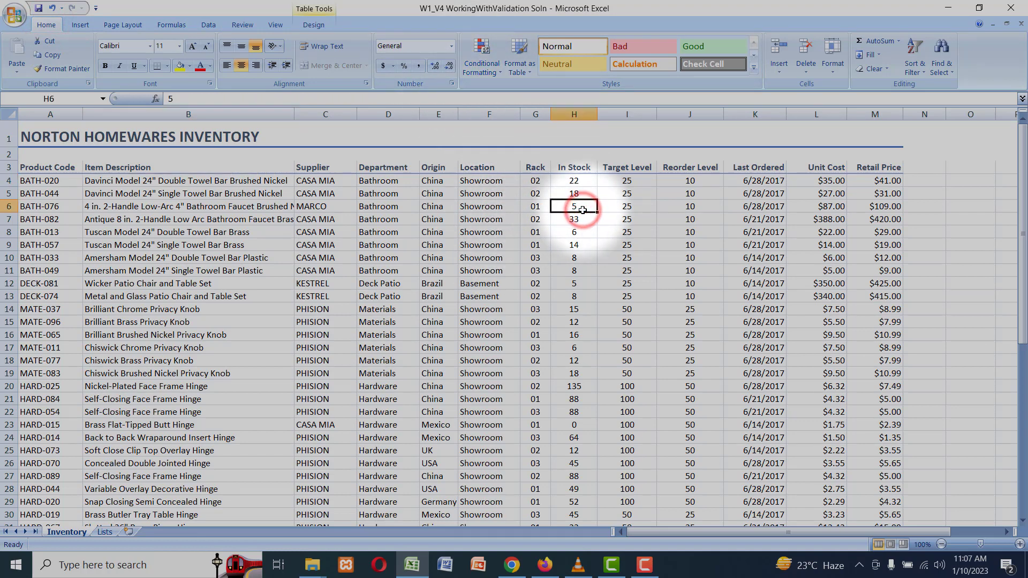
click(575, 166)
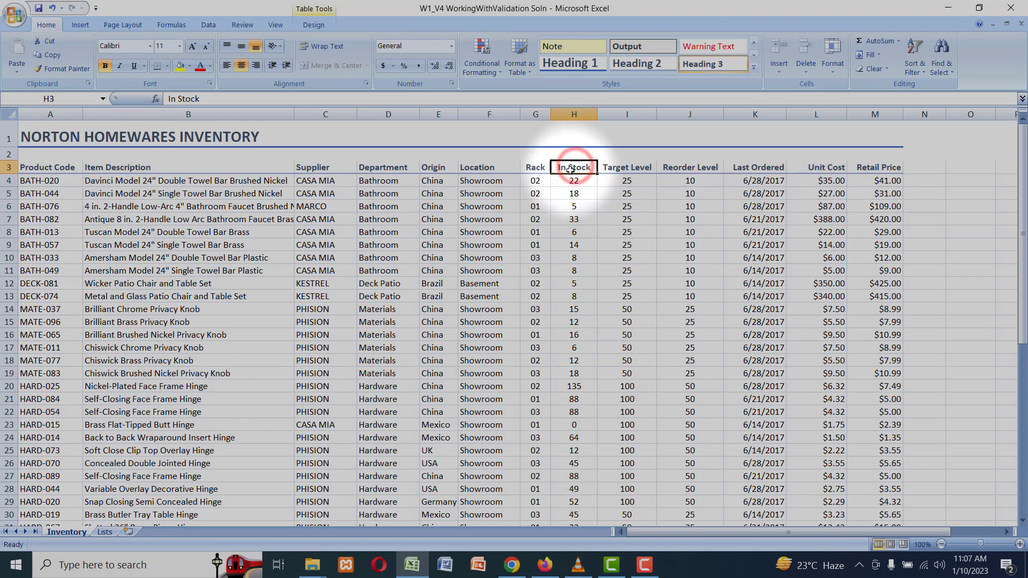
click(689, 165)
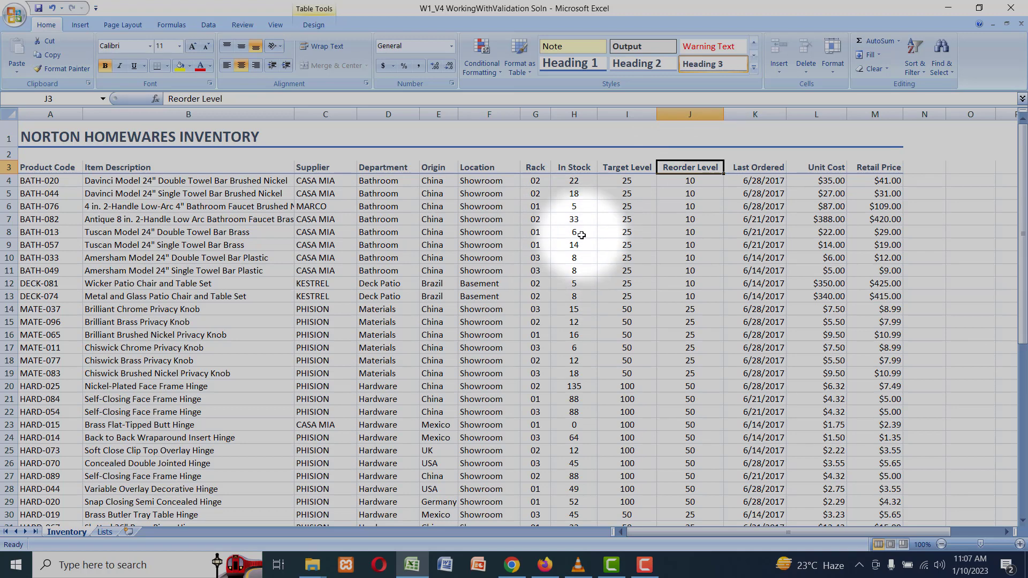
click(571, 161)
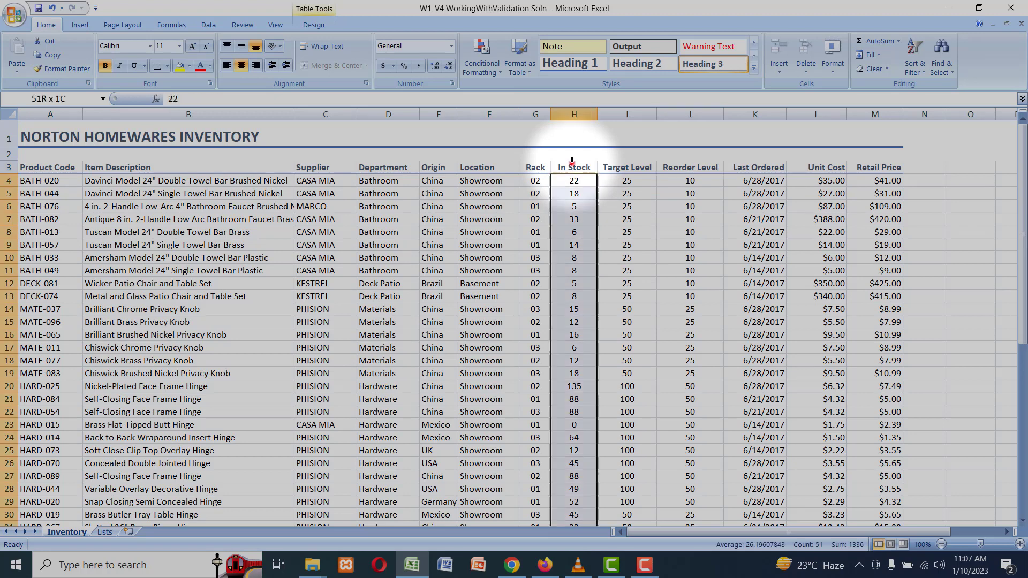
click(484, 69)
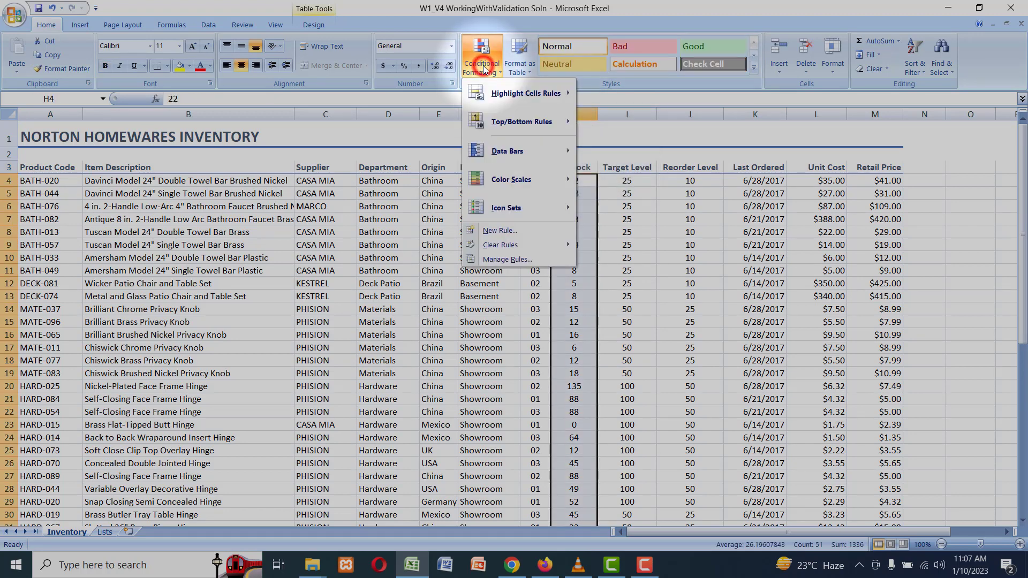
click(514, 236)
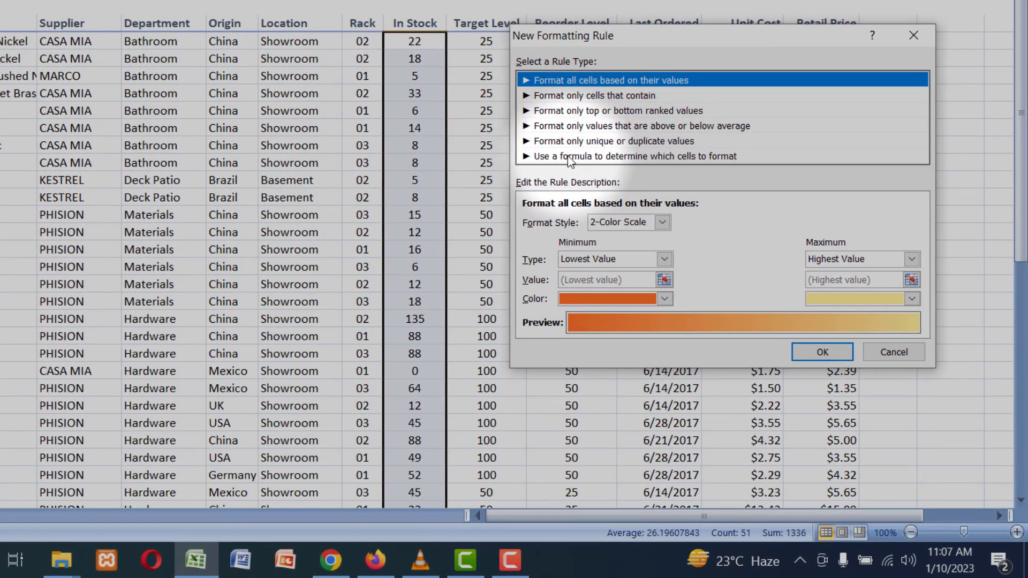
click(599, 180)
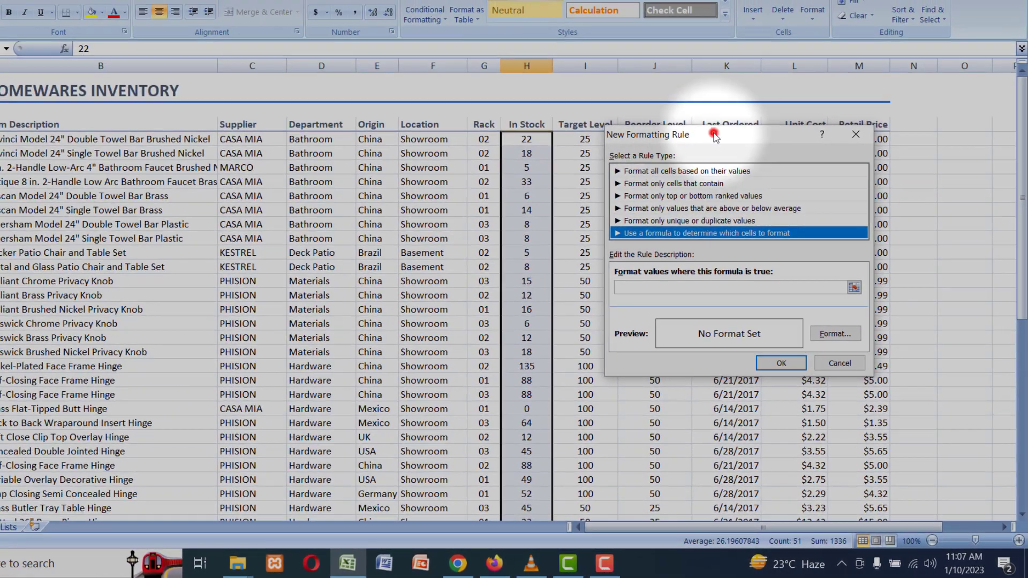
- Enter the rule formula =$H$4<$J$4 to compare the first In Stock value with its Reorder Level
drag(643, 37, 211, 62)
drag(361, 155, 275, 133)
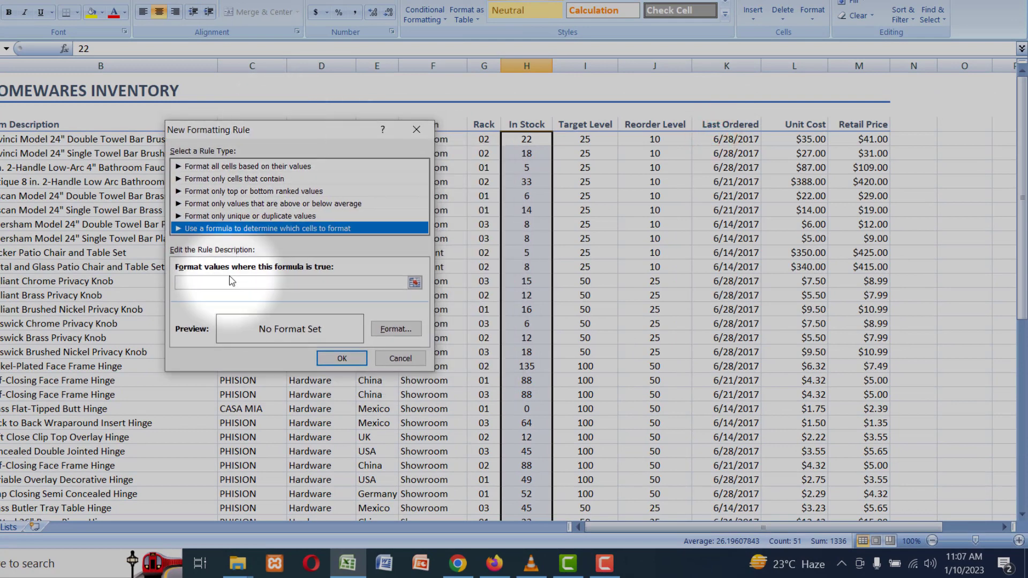
click(214, 283)
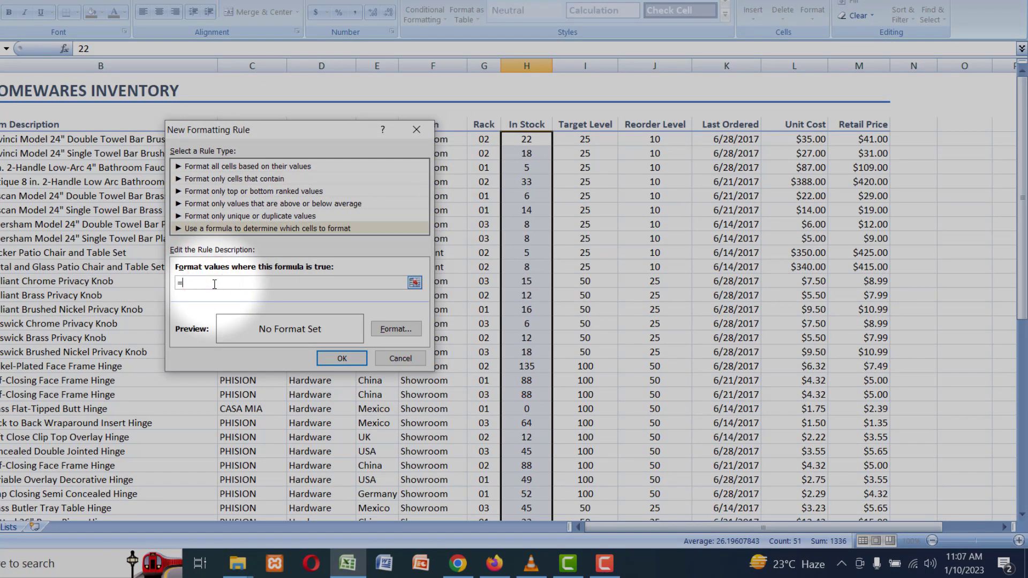
click(528, 139)
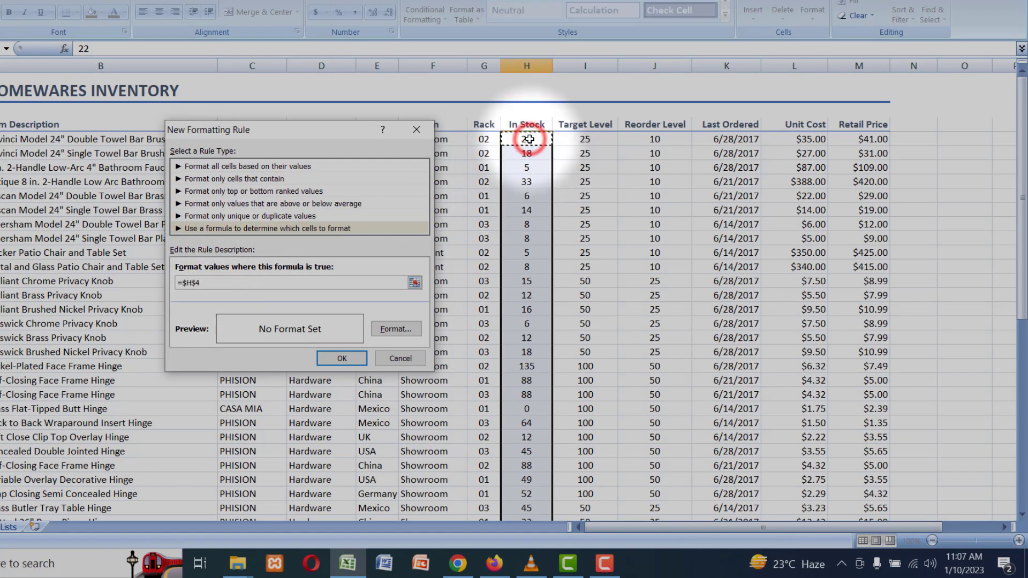
click(322, 287)
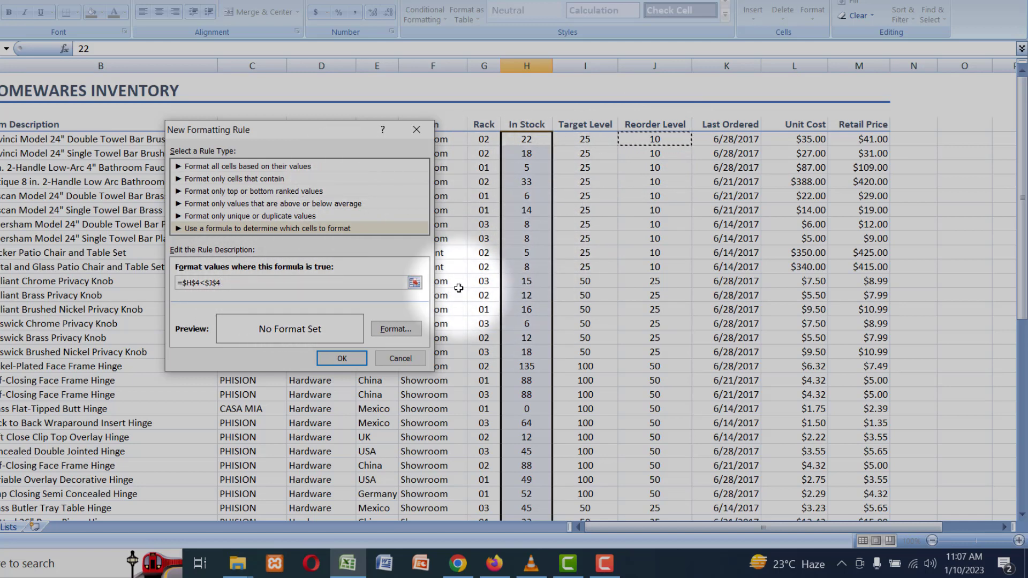
- Set the rule's format to bold text with an orange background fill
click(395, 329)
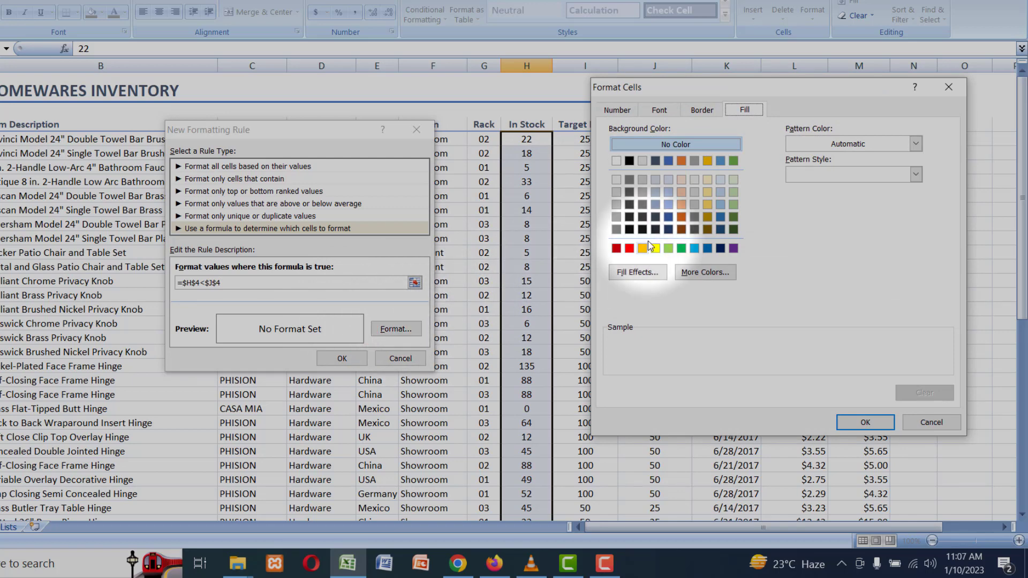
click(659, 109)
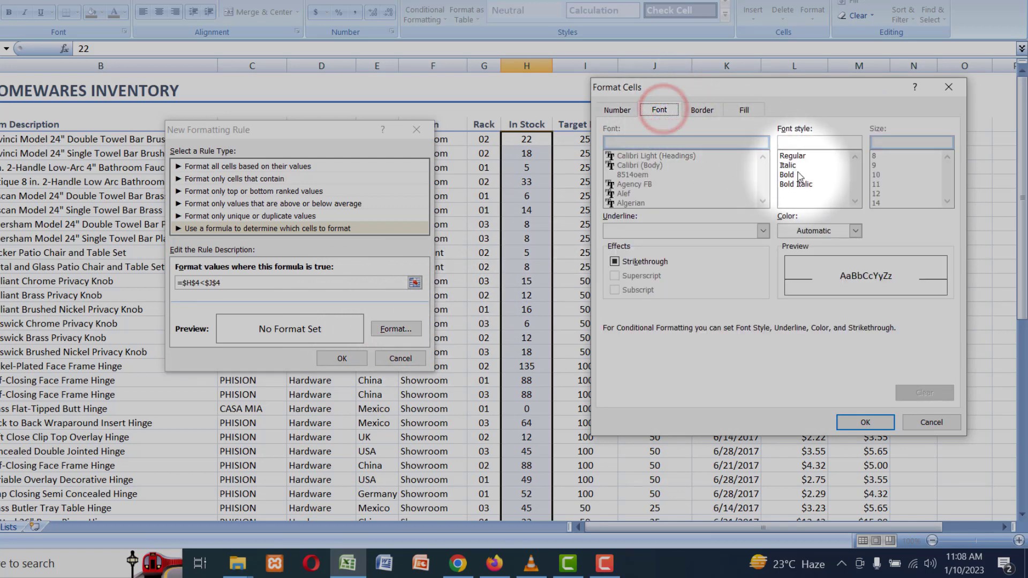
click(744, 109)
click(680, 161)
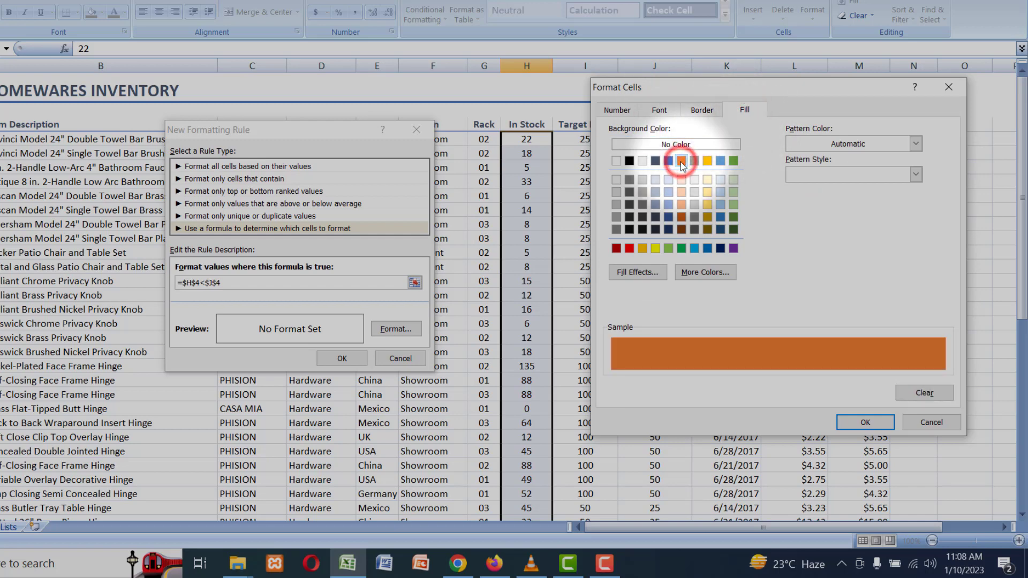
click(865, 422)
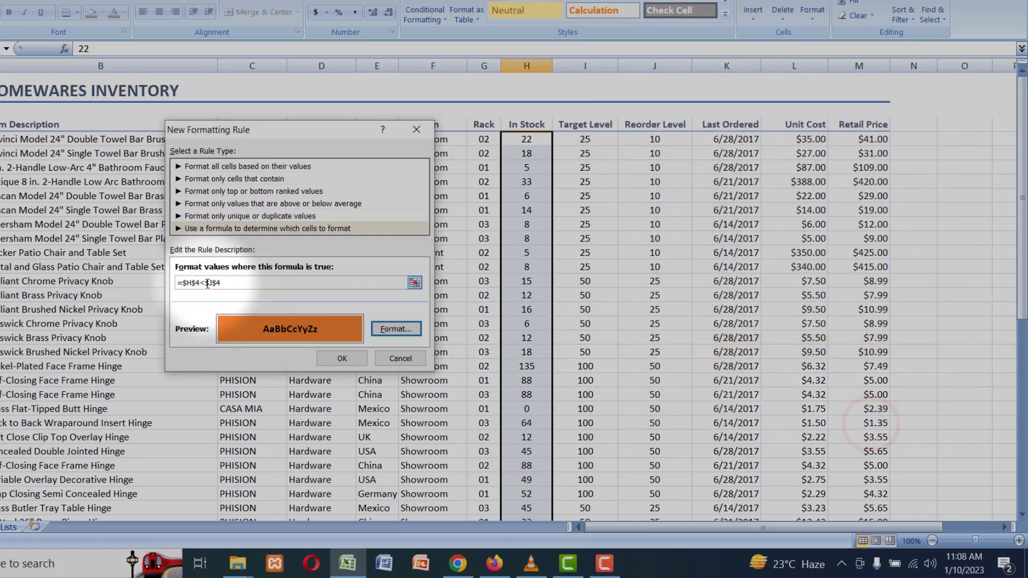
- Change the rule formula to the relative references =H4<J4 and apply the rule to the In Stock values
drag(225, 282, 161, 283)
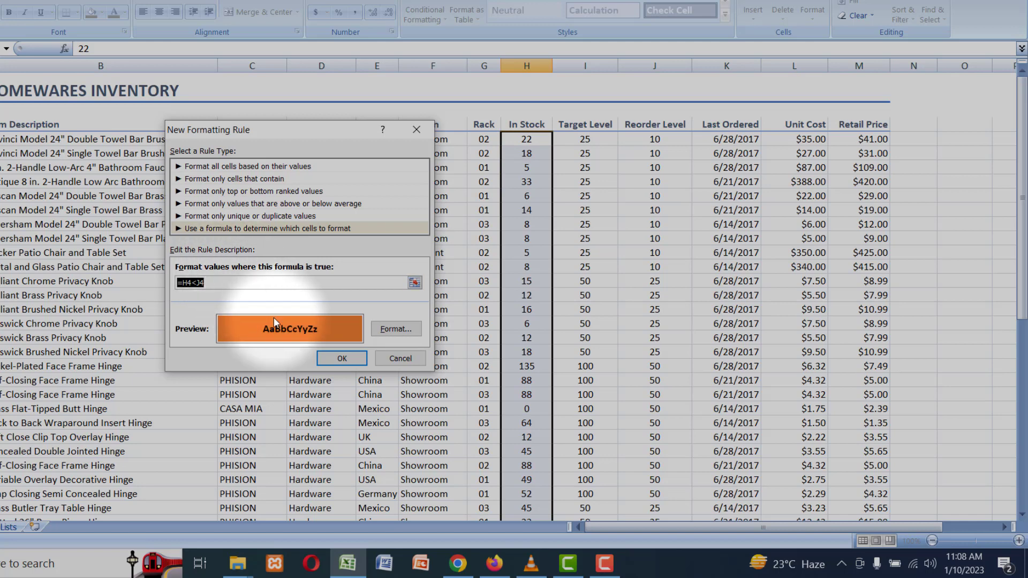
click(342, 358)
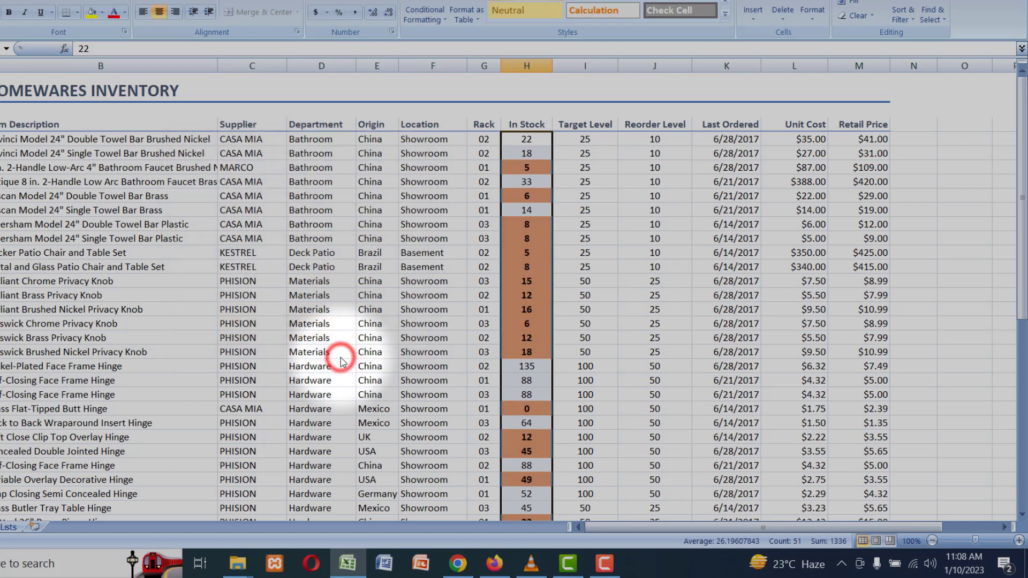
click(613, 255)
- Compare several highlighted In Stock values with the Reorder Level in the same row
click(530, 223)
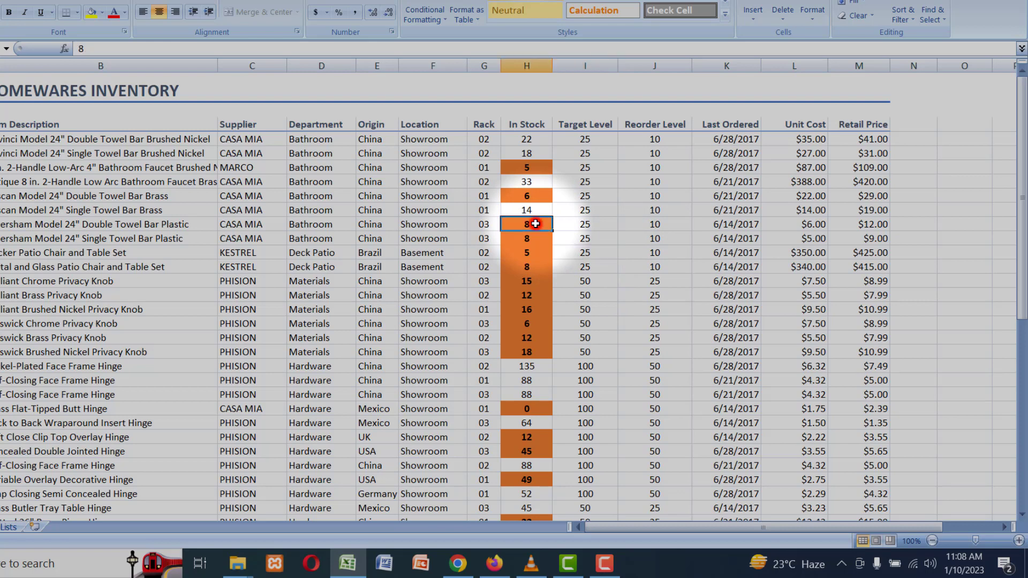
click(664, 224)
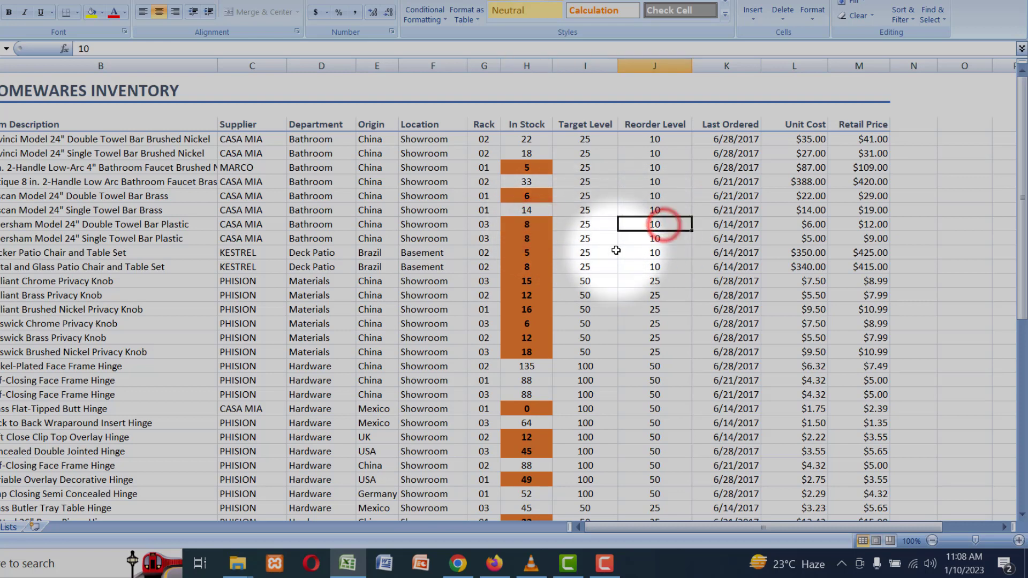
click(526, 252)
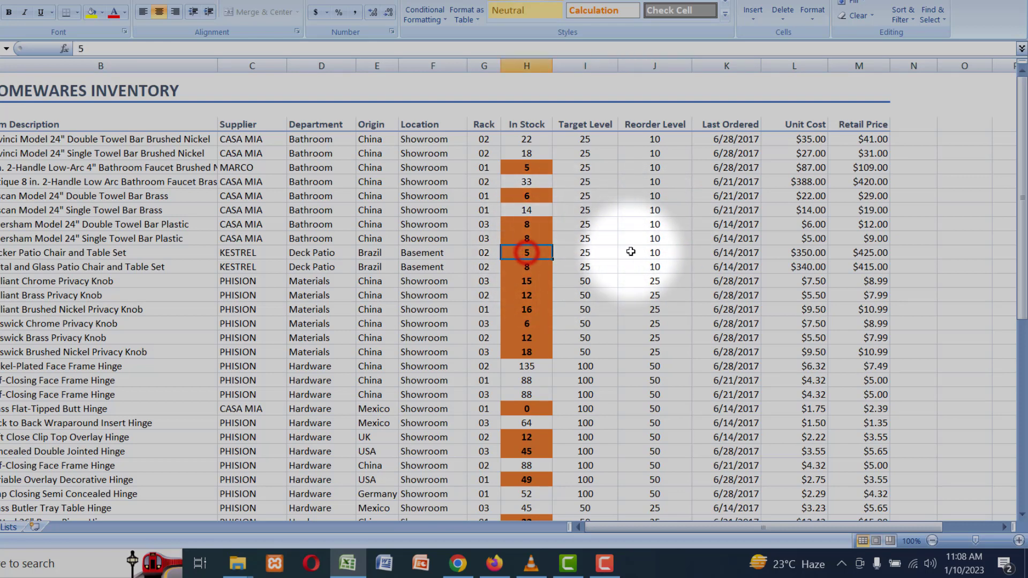
click(656, 252)
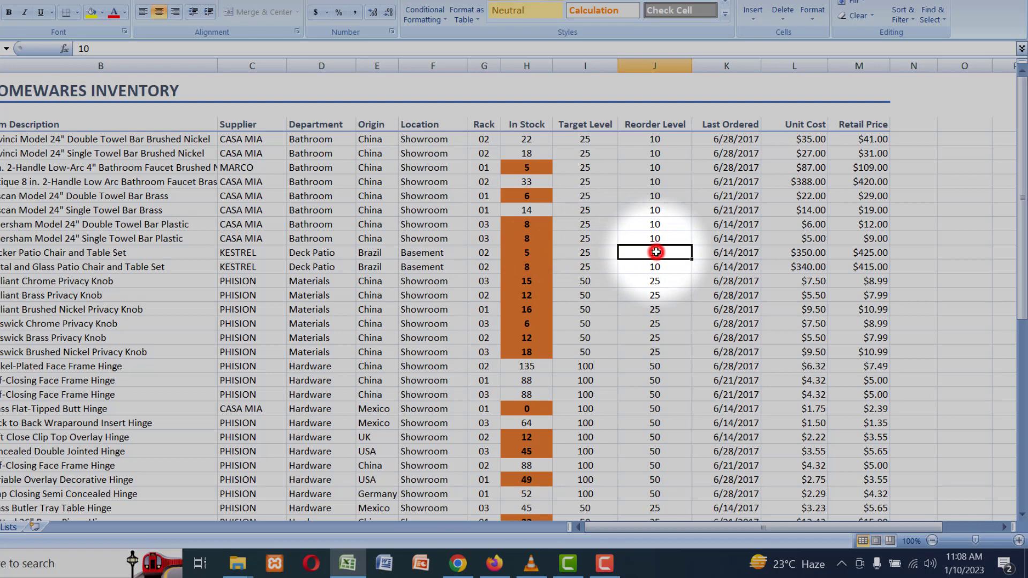
click(526, 309)
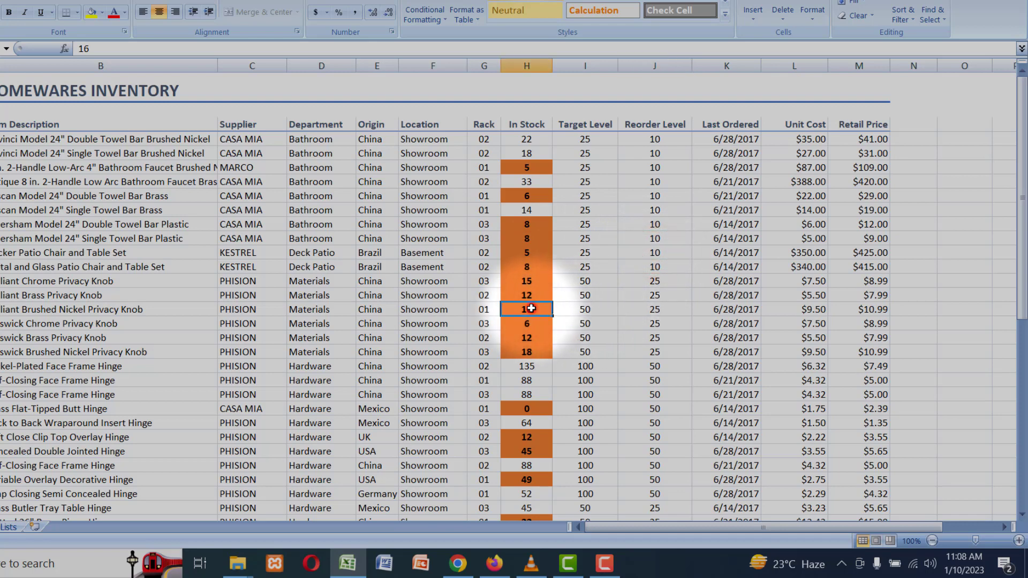
click(654, 309)
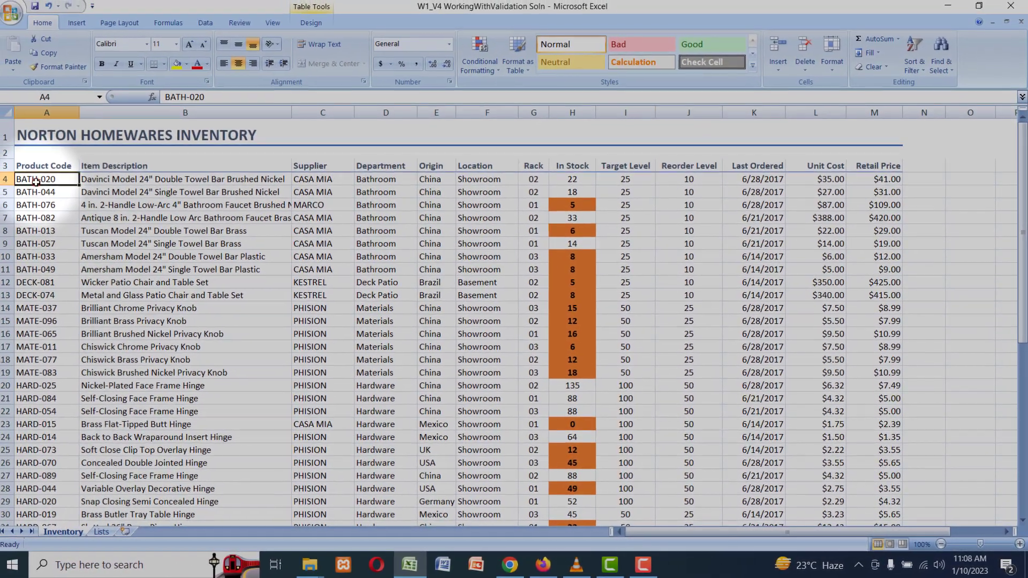
- Examine the first inventory row and the countries offered in its Origin cell
drag(39, 180, 876, 179)
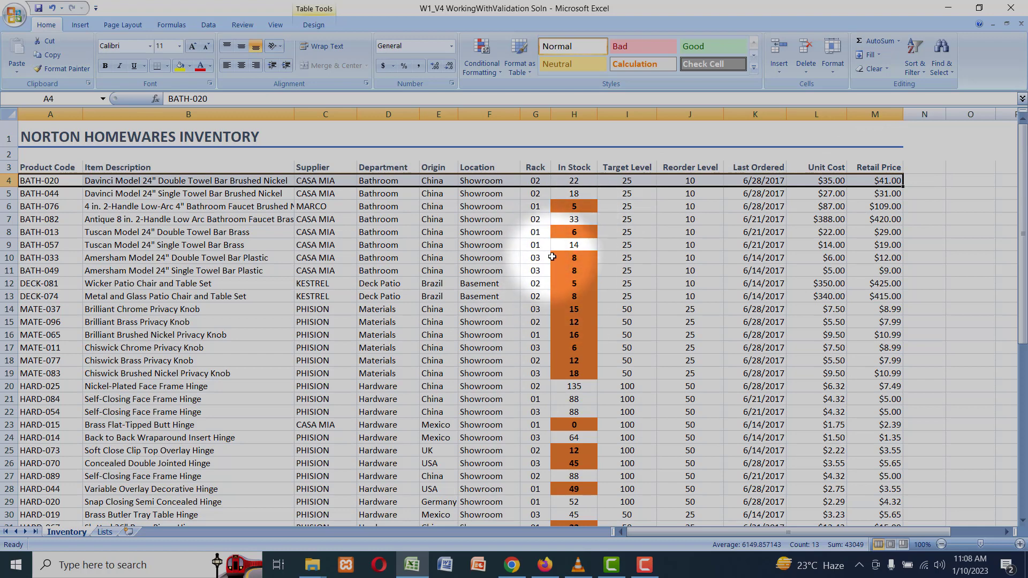
click(482, 183)
click(432, 181)
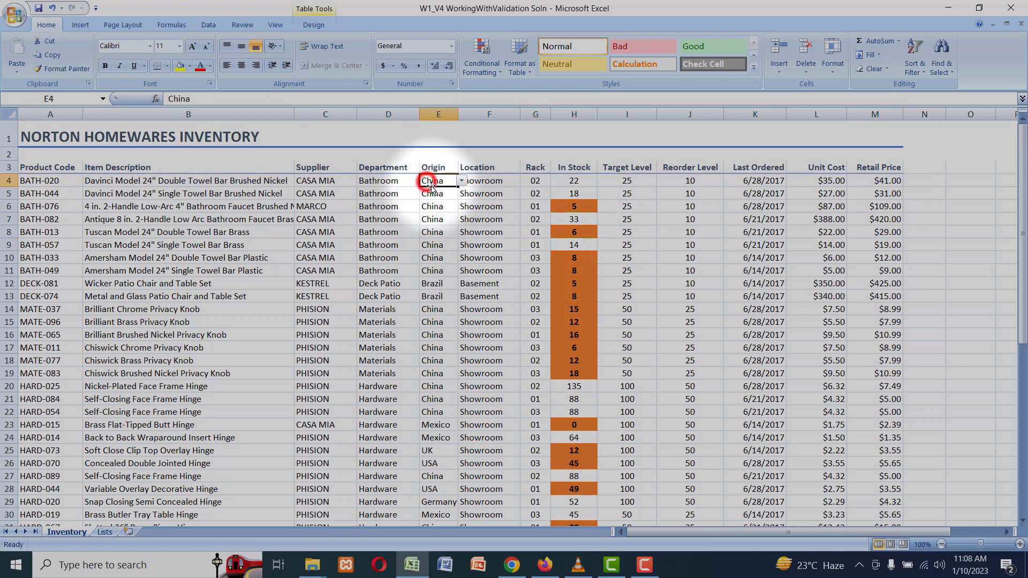
click(461, 180)
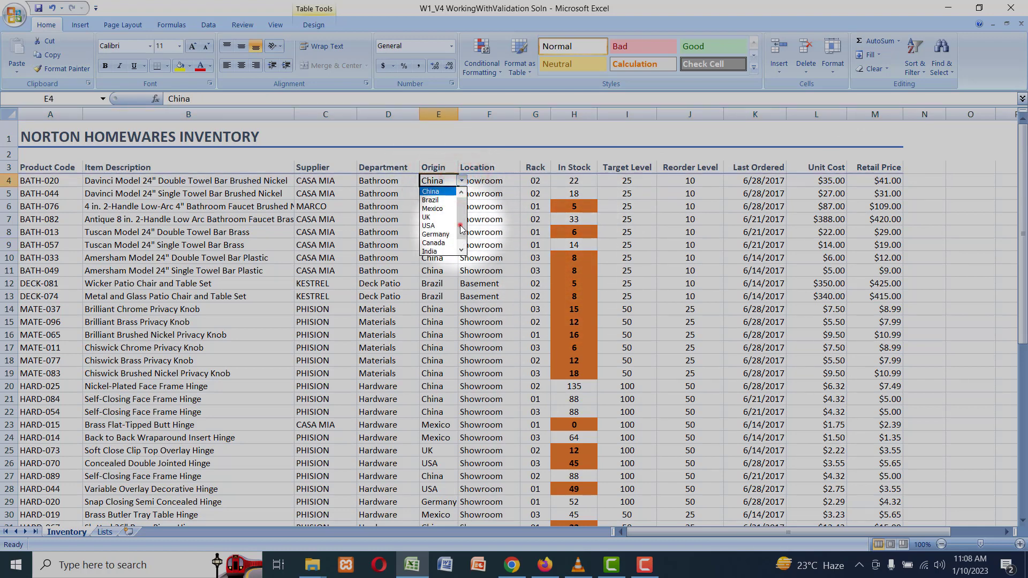
drag(460, 226, 461, 201)
click(486, 179)
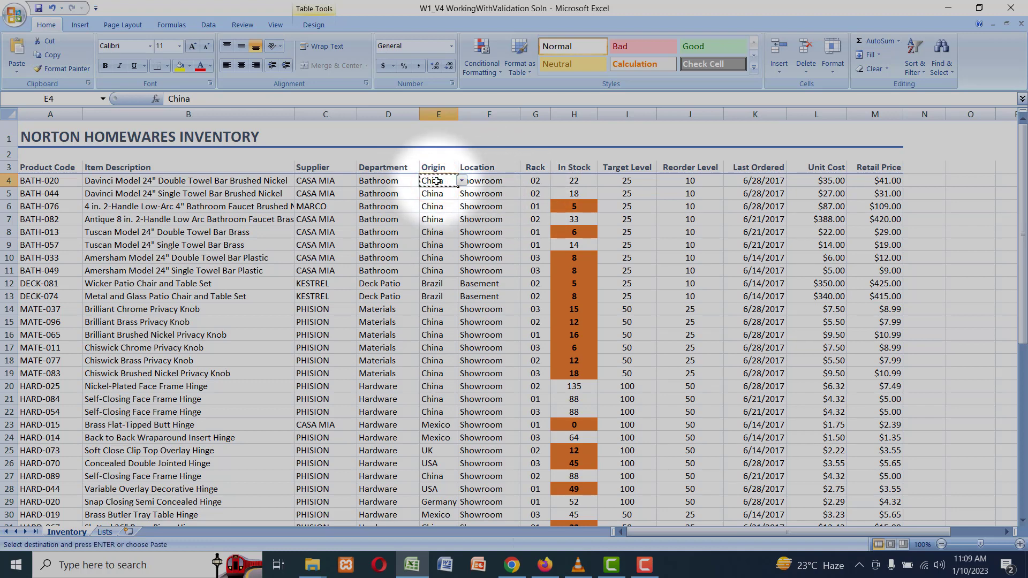
- Copy the first Origin cell with its selection list to O4 and add the heading Select Origin in O3
click(963, 181)
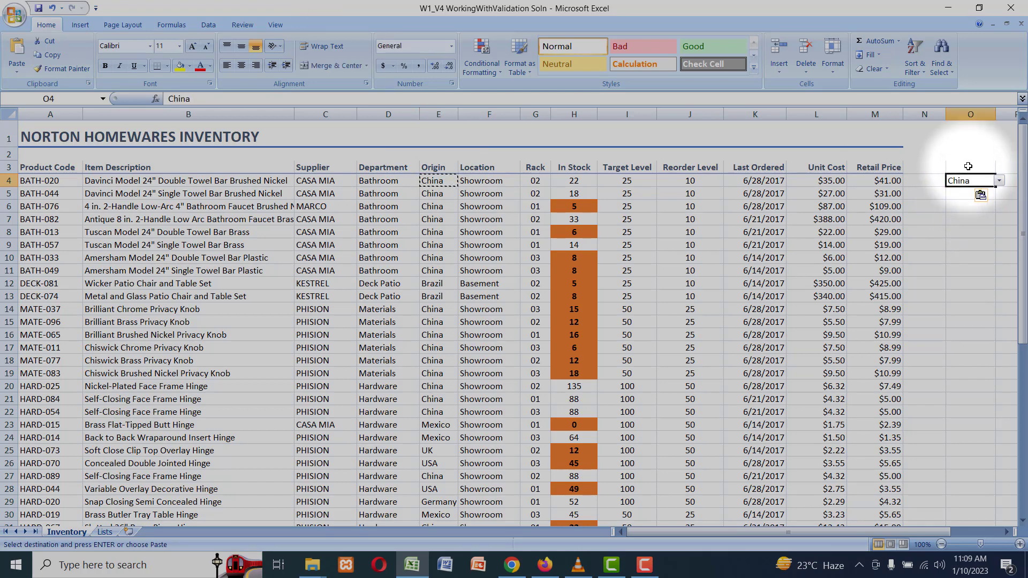
text(Select Origin)
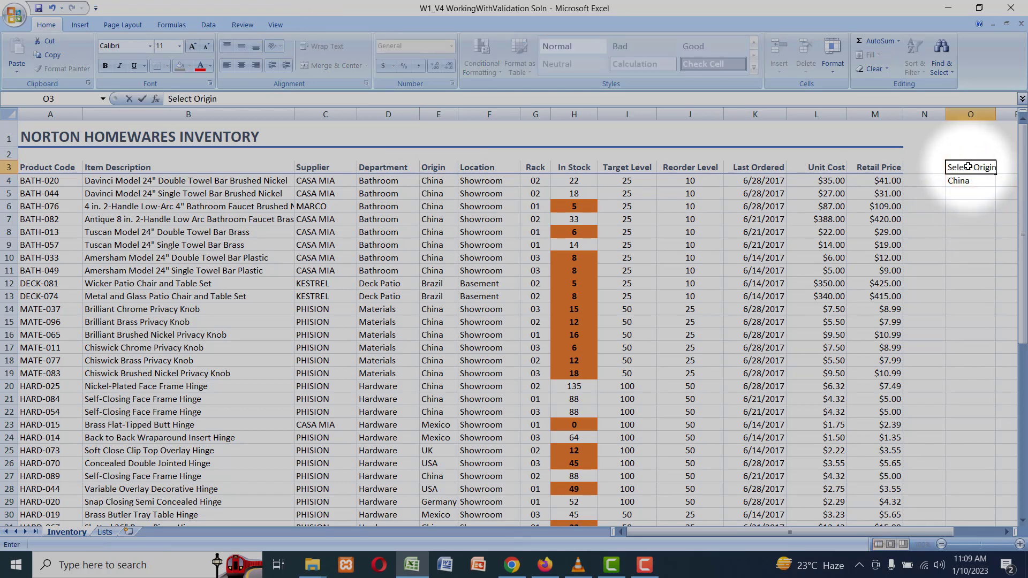
key(Return)
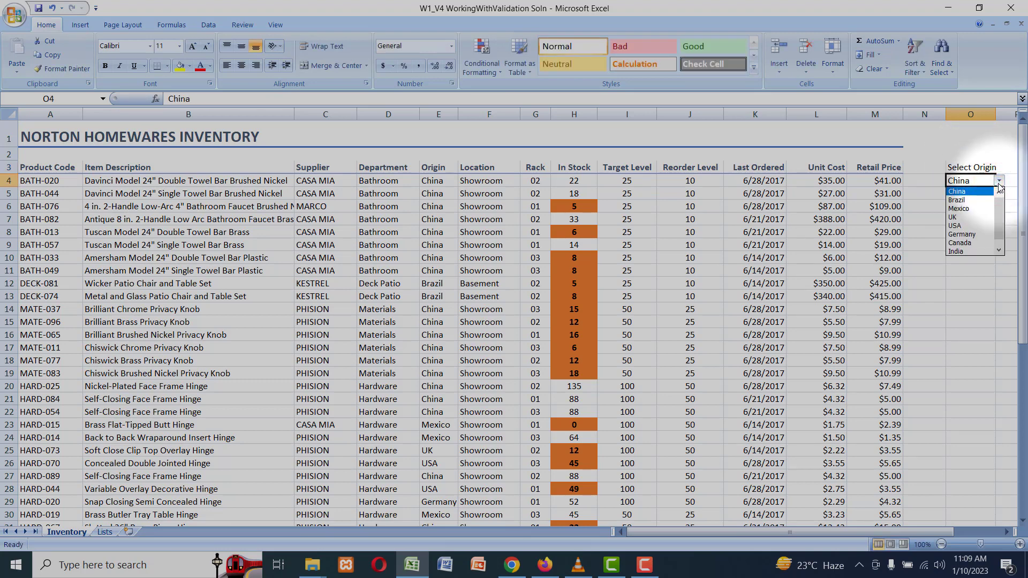
click(229, 181)
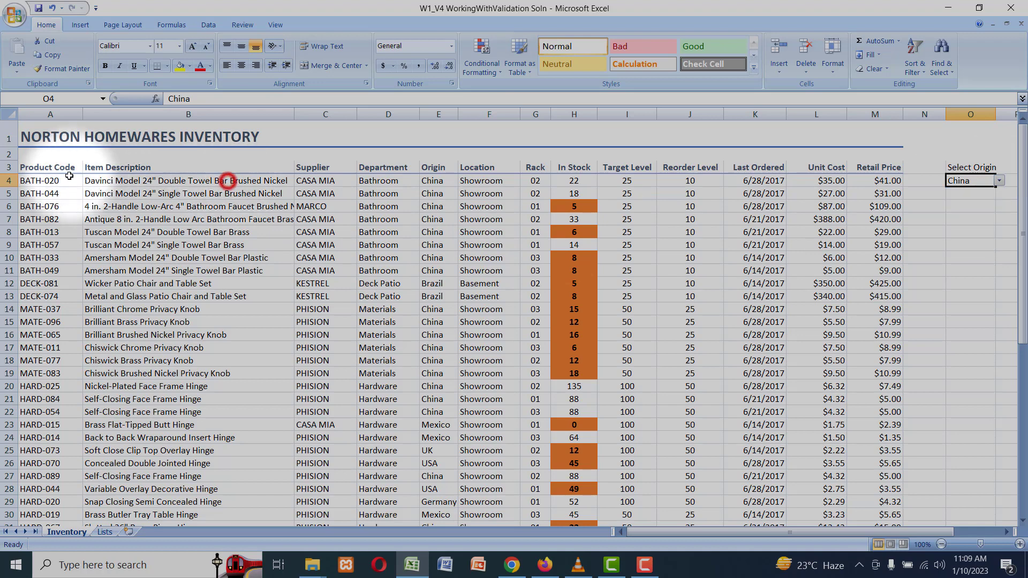
drag(42, 180, 881, 206)
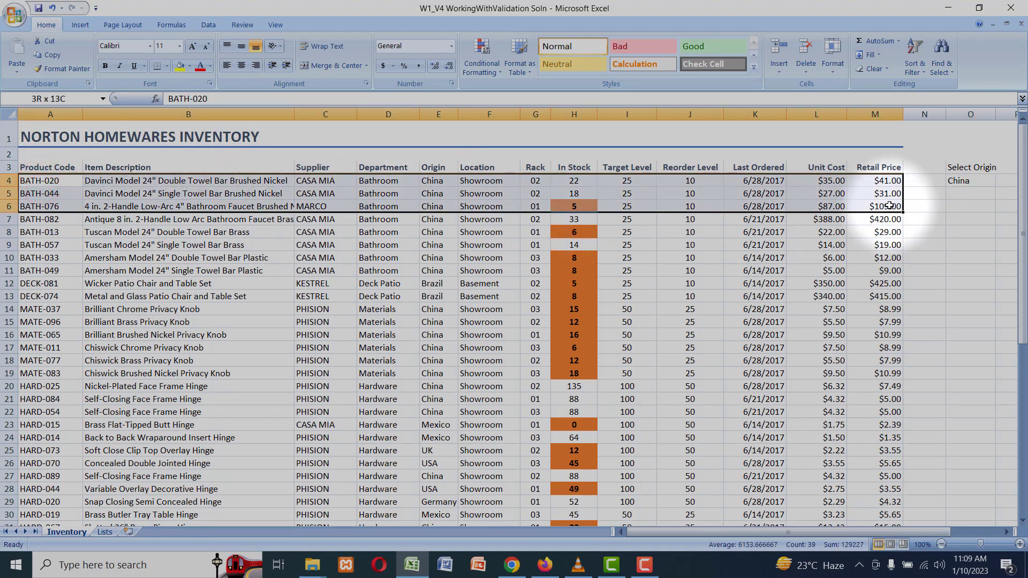
click(974, 180)
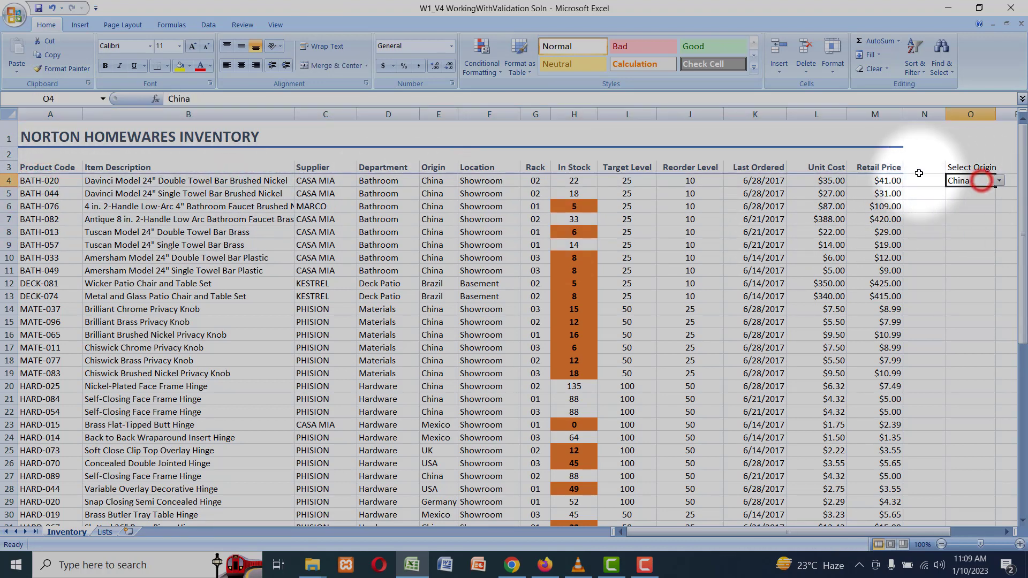
- Copy the formatting of the Retail Price heading to the Select Origin heading in O3
click(886, 167)
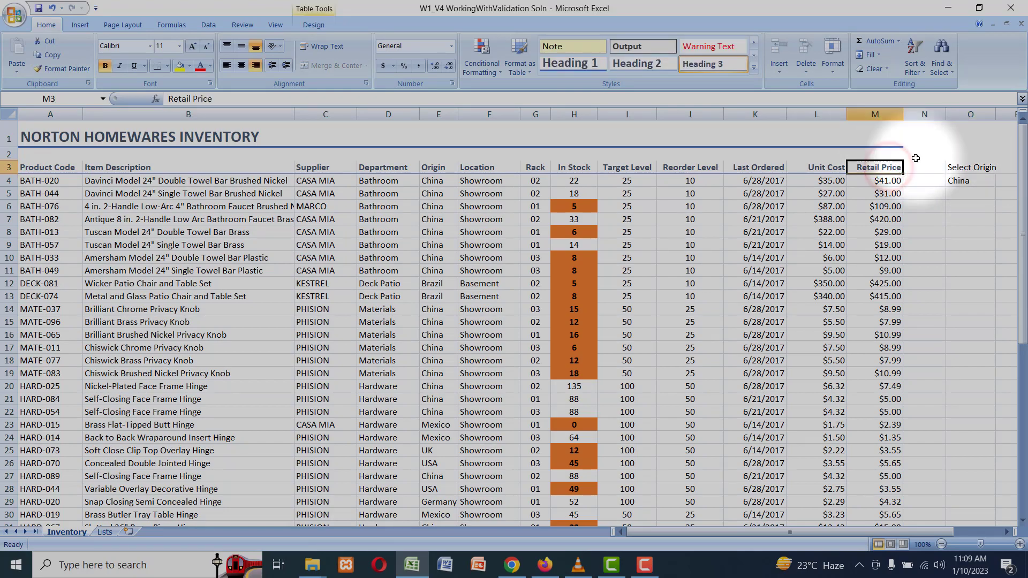
click(56, 70)
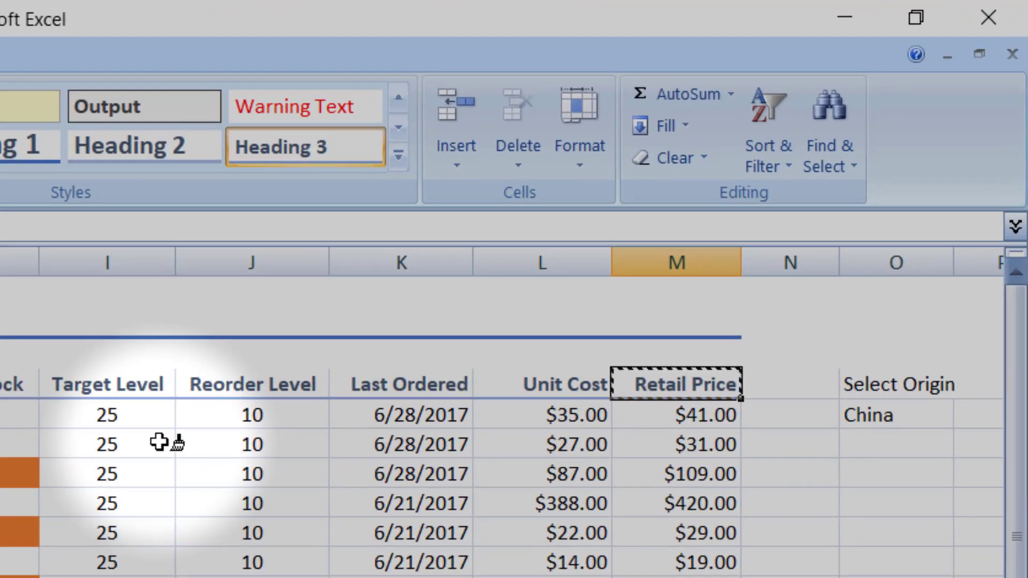
click(891, 384)
click(902, 493)
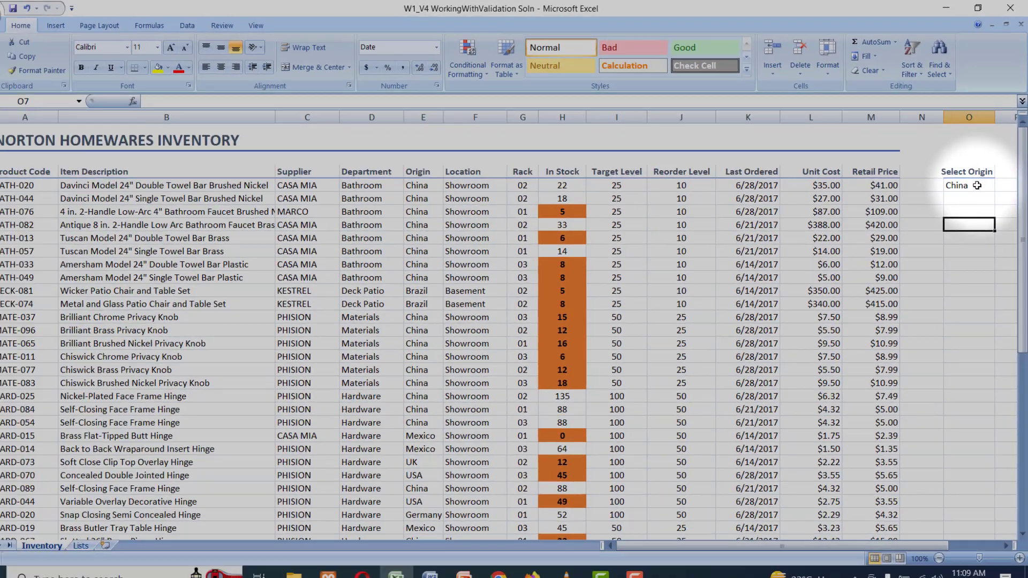
- Select all inventory records in A4:M54 and start a new conditional formatting rule that uses a formula
click(977, 185)
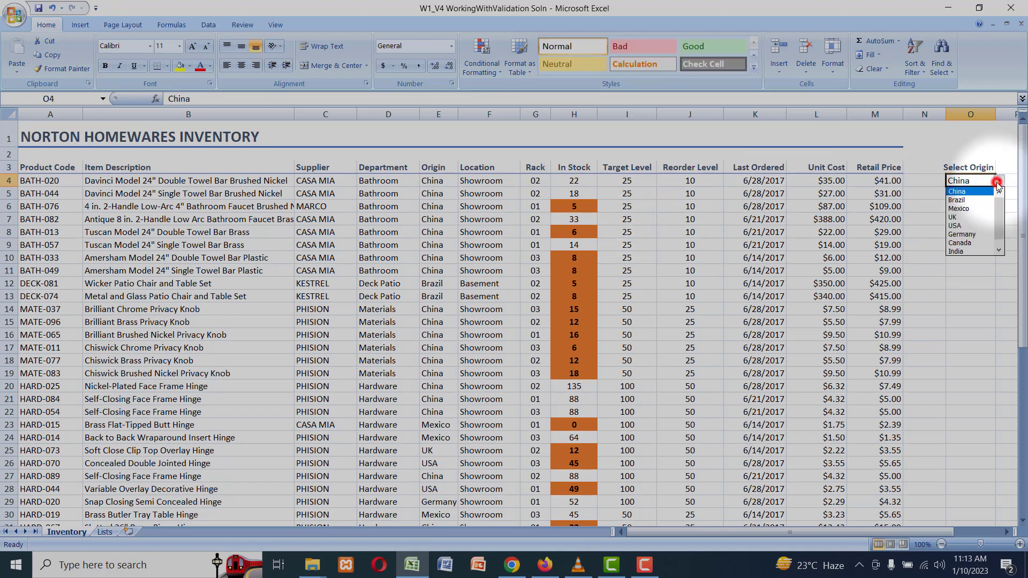
click(658, 227)
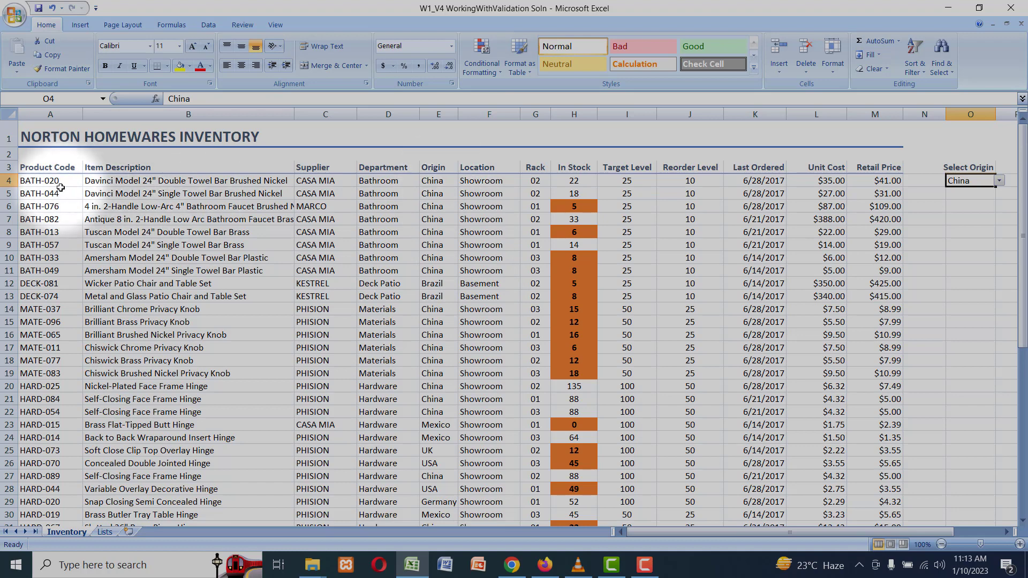
mouse_move(54, 180)
mouse_down()
mouse_move(572, 208)
mouse_move(882, 210)
mouse_up()
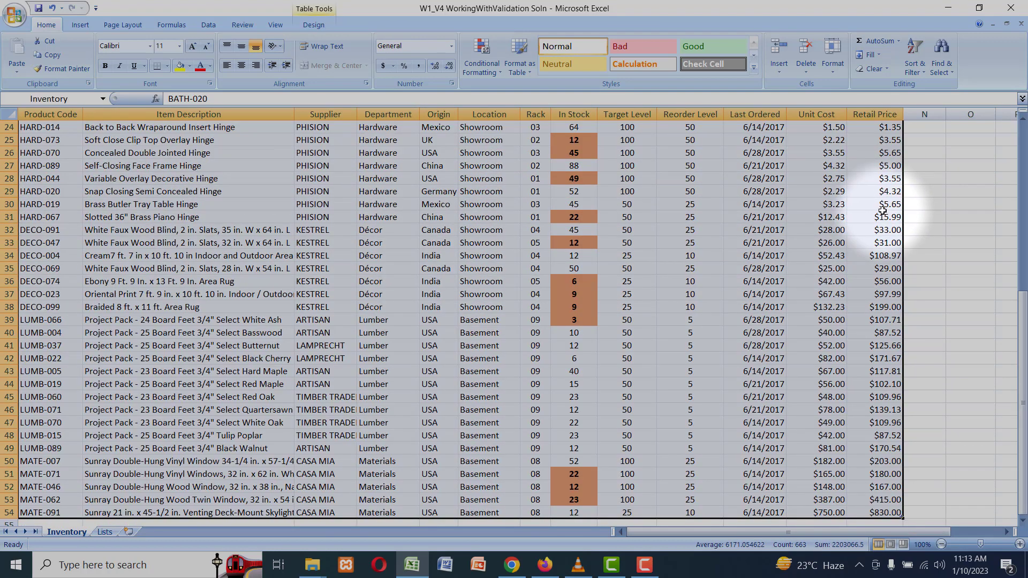
mouse_move(1020, 332)
mouse_down()
mouse_move(1019, 343)
mouse_move(1020, 330)
mouse_up()
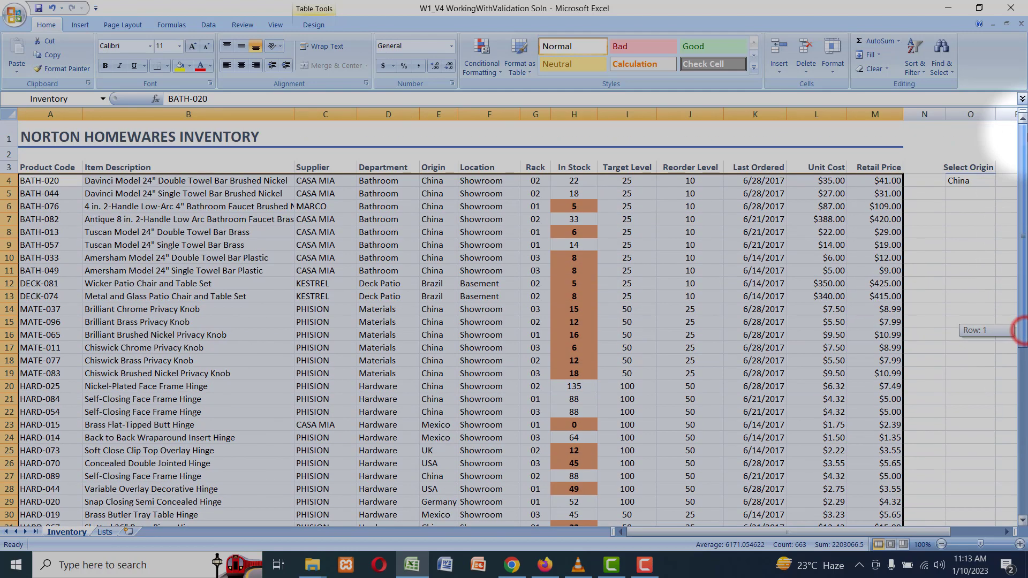
click(482, 63)
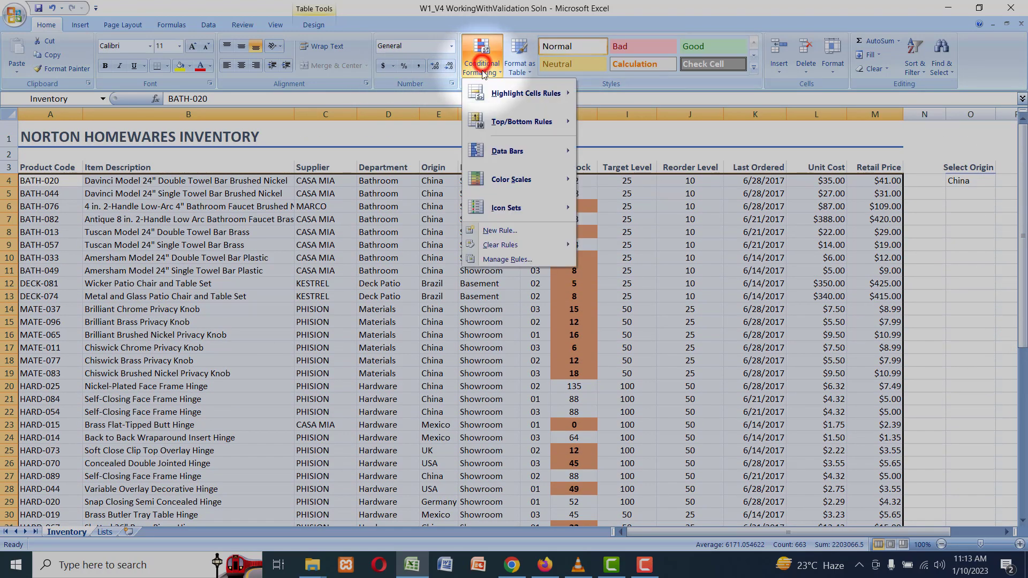
click(500, 232)
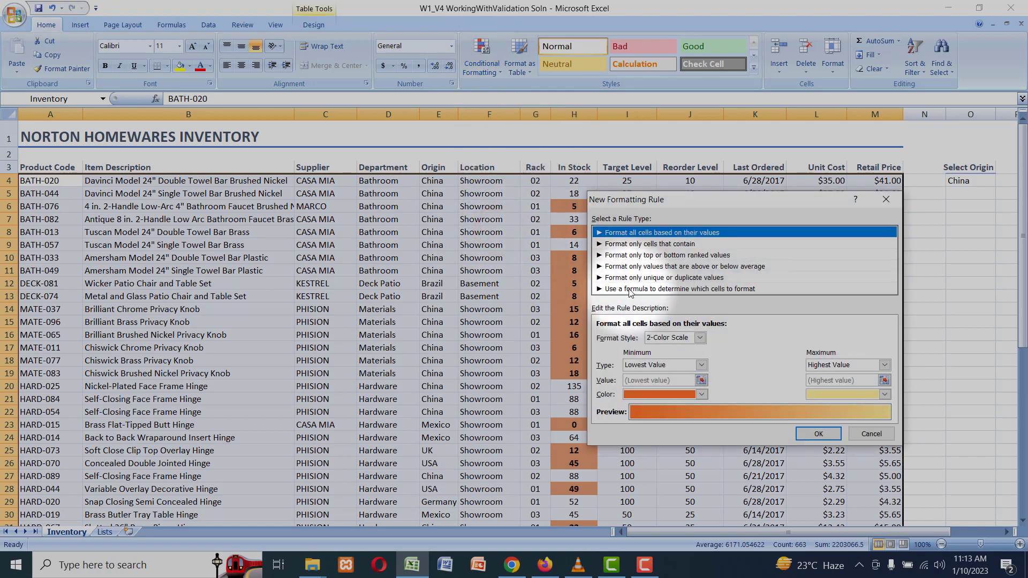
click(630, 289)
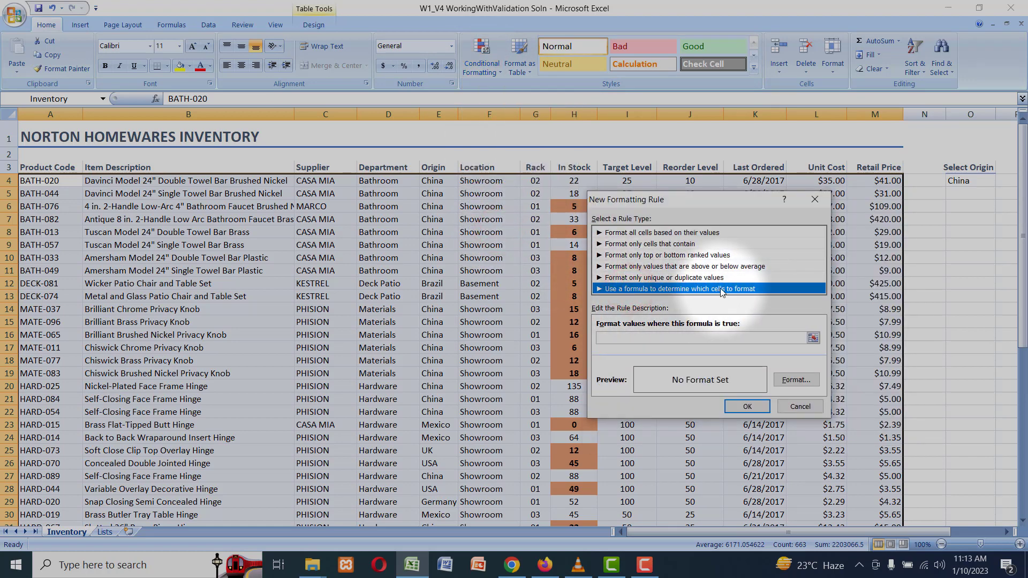
- Enter the rule formula =$E4=$O$4 to compare each row's Origin with the selector cell
click(661, 343)
text(=$E$4)
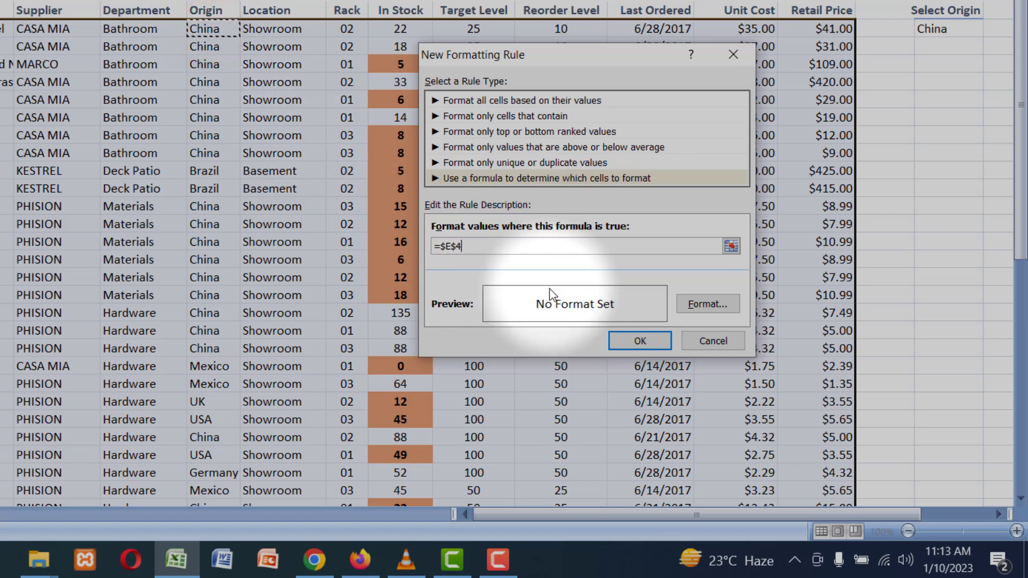
text(=)
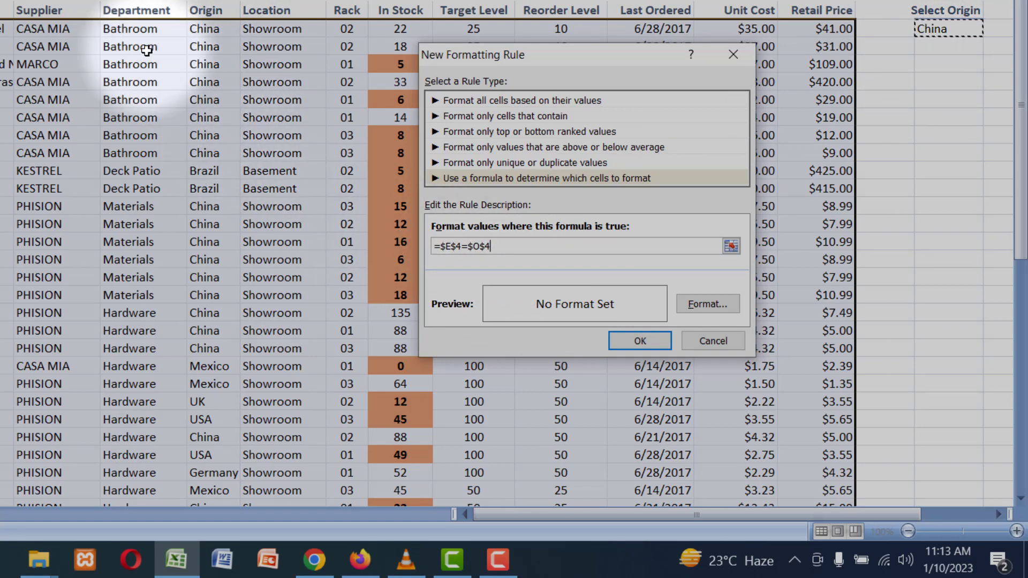
click(455, 246)
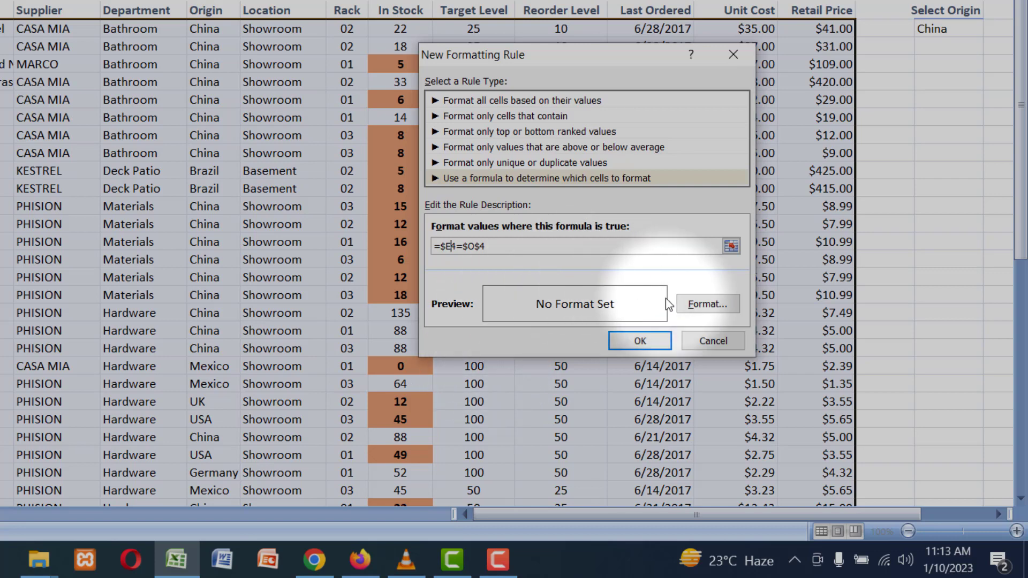
- Give the rule a gold background fill and apply it to the inventory records
click(707, 304)
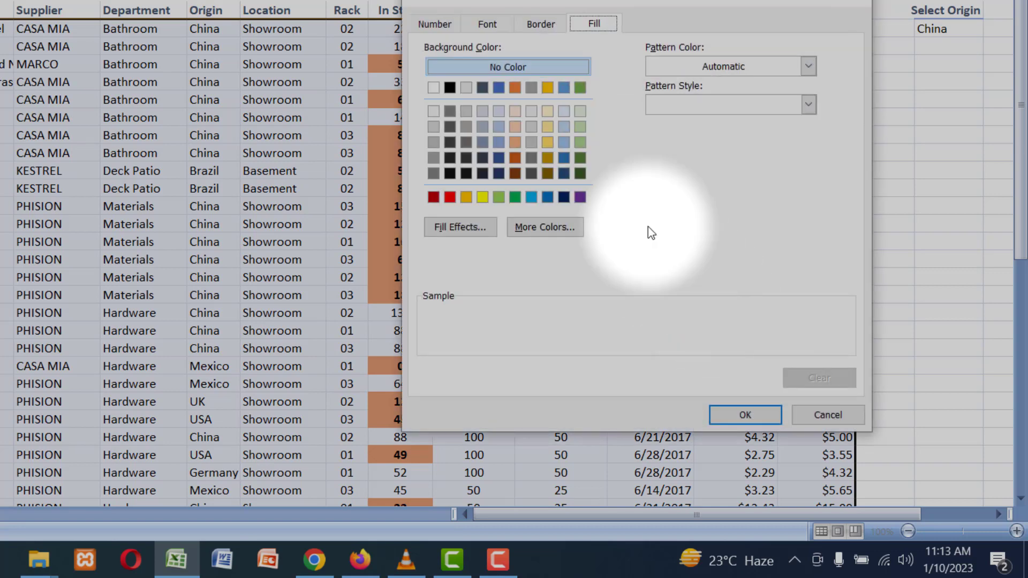
click(547, 88)
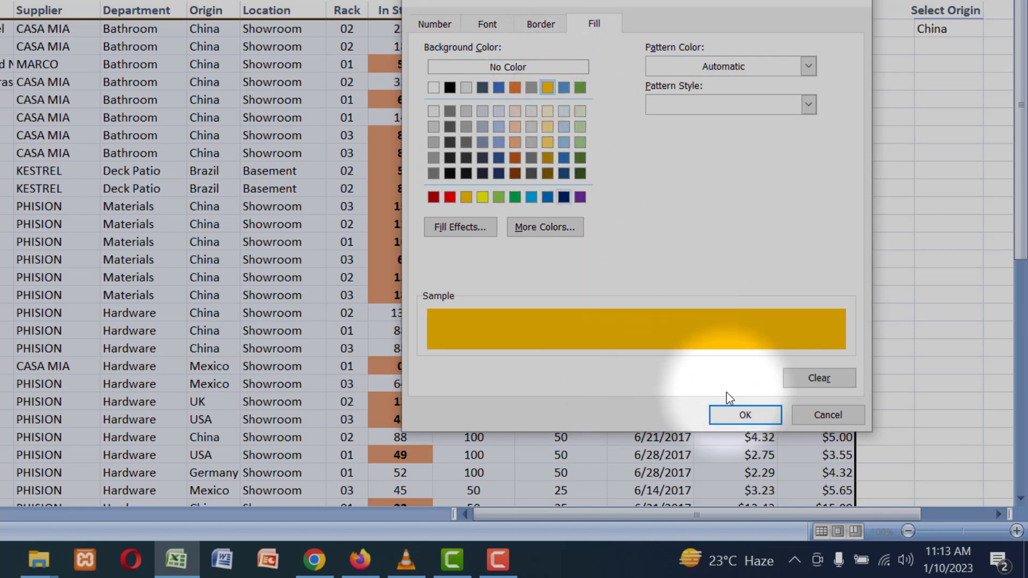
click(744, 416)
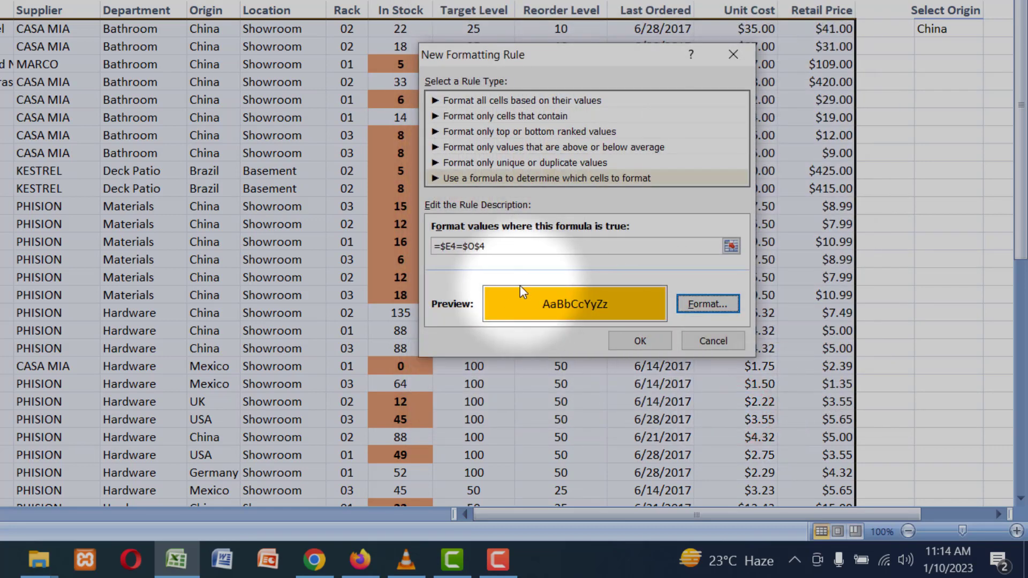
click(648, 343)
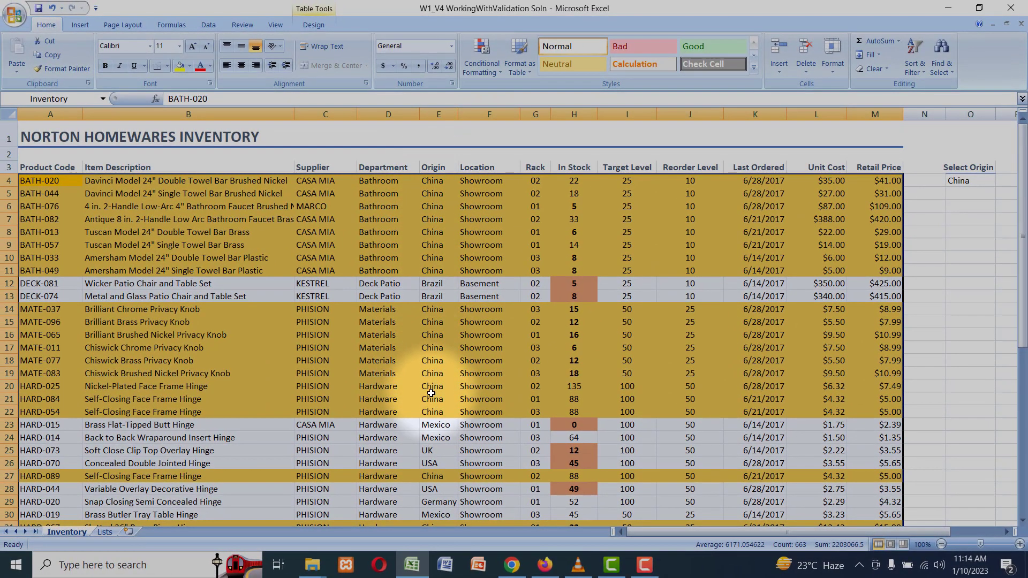
- Test the row highlighting by setting the Select Origin cell to Brazil, UK and finally Germany
click(986, 181)
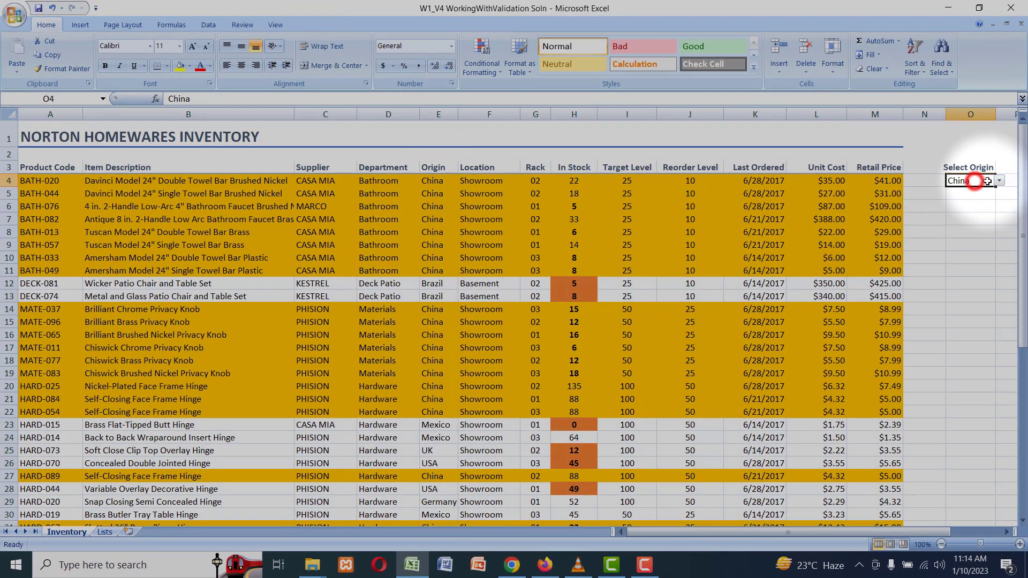
click(999, 181)
click(978, 201)
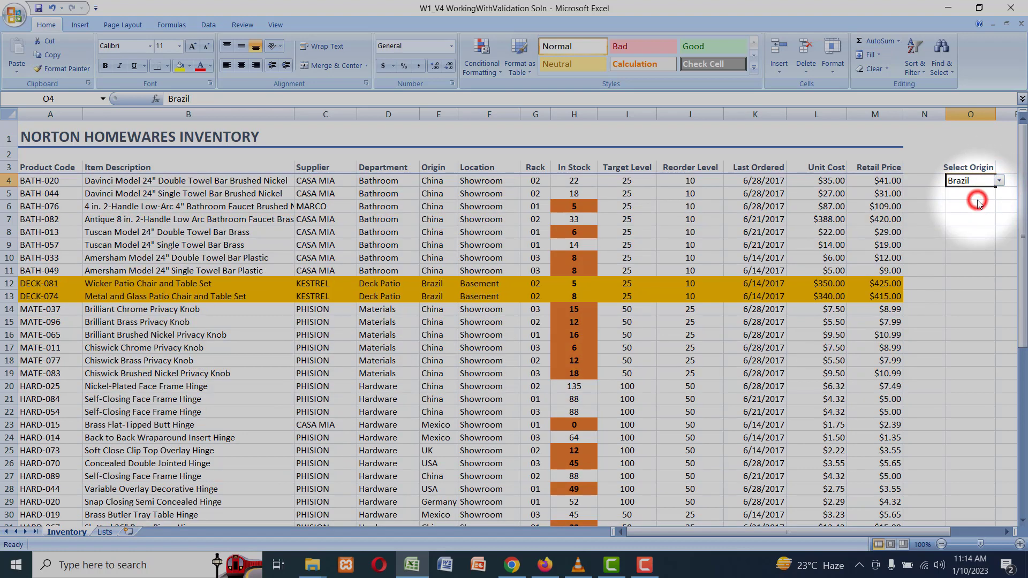
click(999, 181)
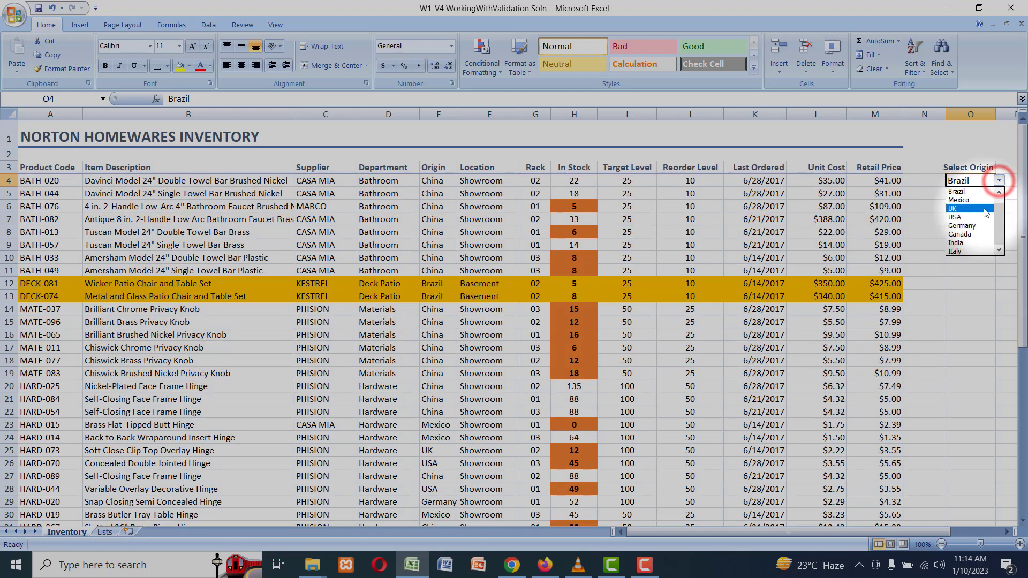
click(985, 212)
click(999, 181)
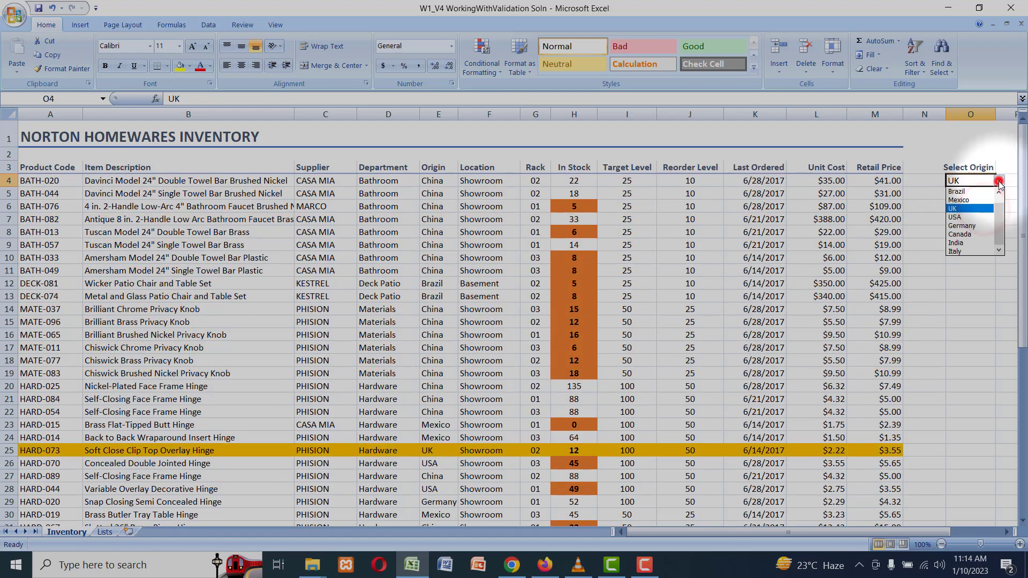
click(986, 227)
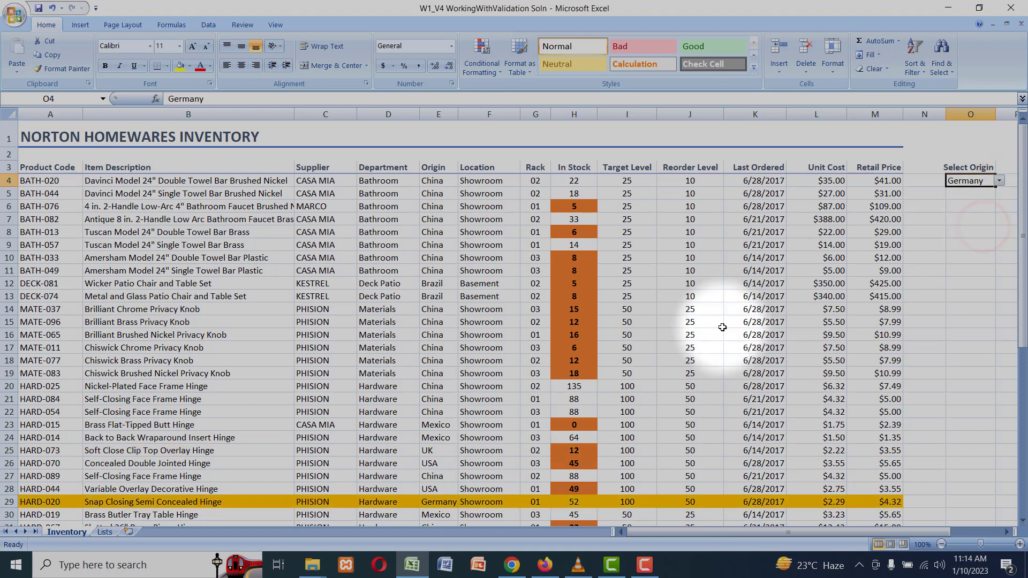